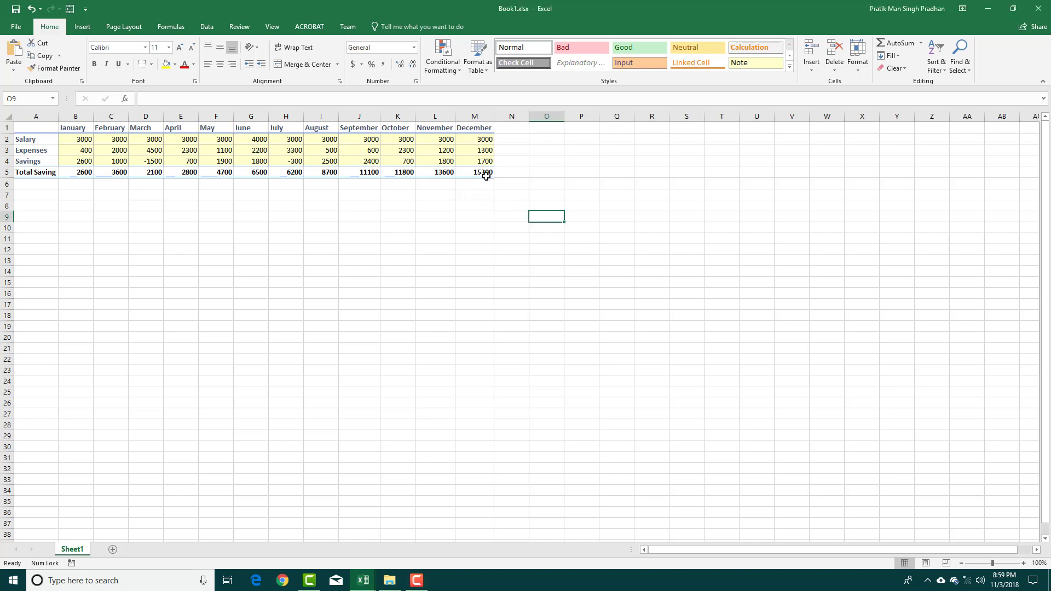
Select the Salary to Total Saving figures and preview Quick Analysis Charts, Totals, Tables and Sparklines
{"action": "left_click_drag", "start_coordinate": [486, 174], "coordinate": [49, 140]}
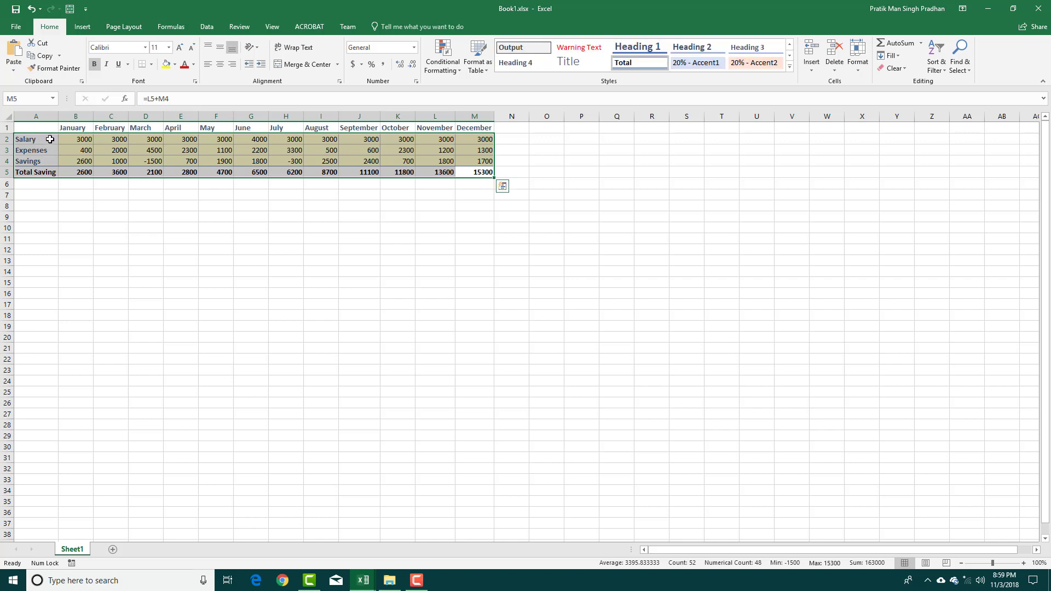
{"action": "left_click", "coordinate": [501, 188]}
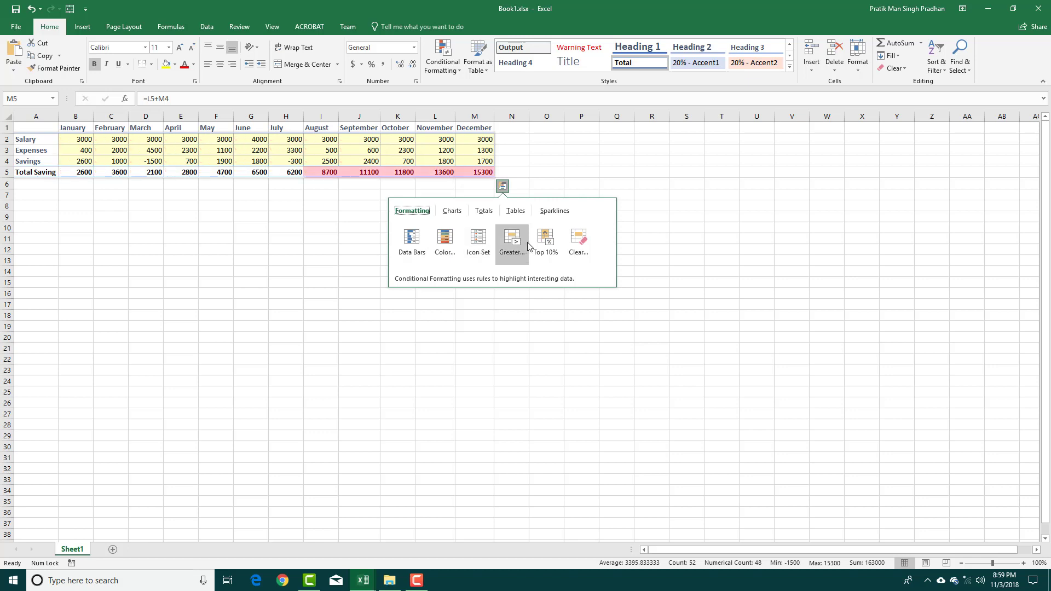
{"action": "left_click", "coordinate": [458, 212]}
{"action": "left_click", "coordinate": [481, 212]}
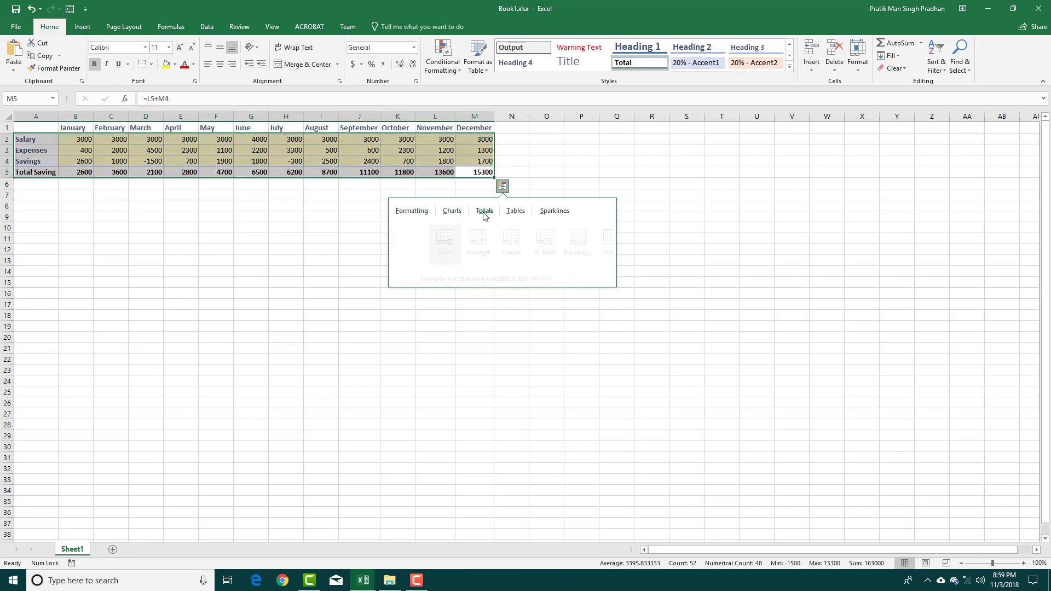
{"action": "left_click", "coordinate": [514, 213]}
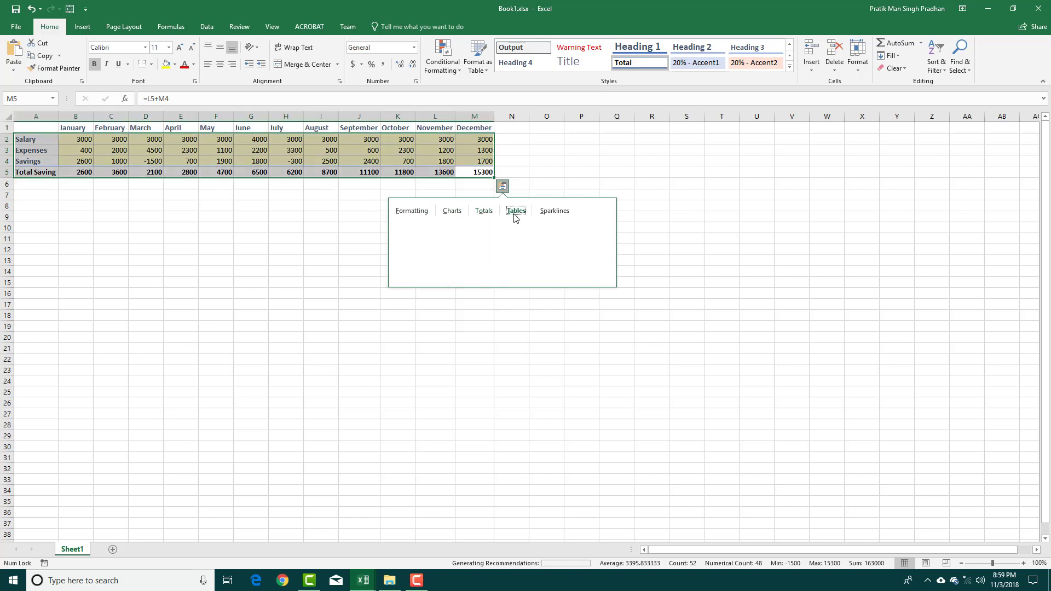
{"action": "left_click", "coordinate": [553, 213]}
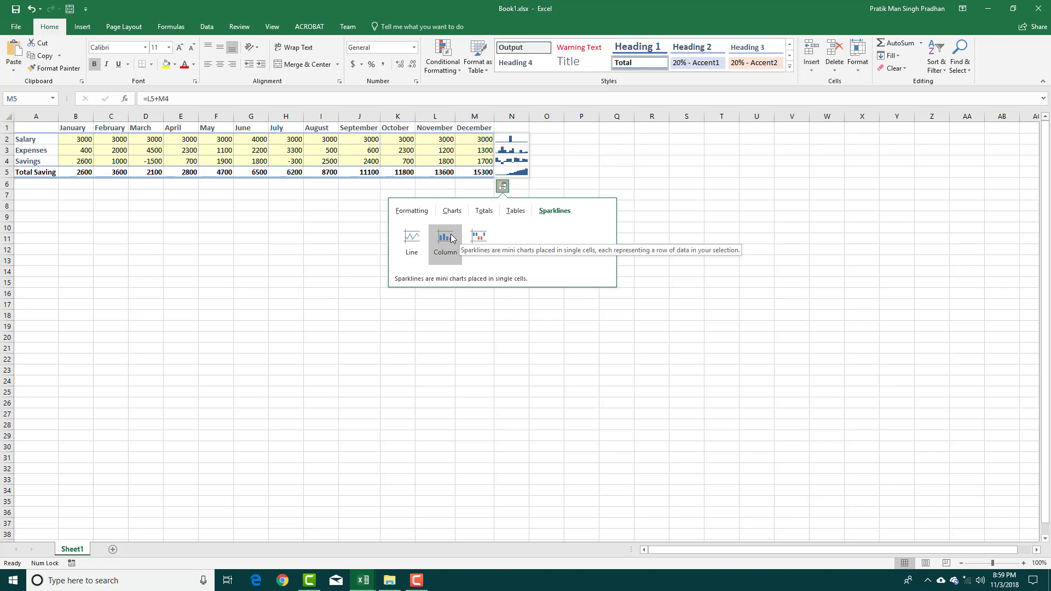
Insert line sparklines for each budget row in column N and widen the column
{"action": "left_click", "coordinate": [413, 238]}
{"action": "left_click_drag", "start_coordinate": [531, 119], "coordinate": [644, 120]}
{"action": "left_click", "coordinate": [547, 206]}
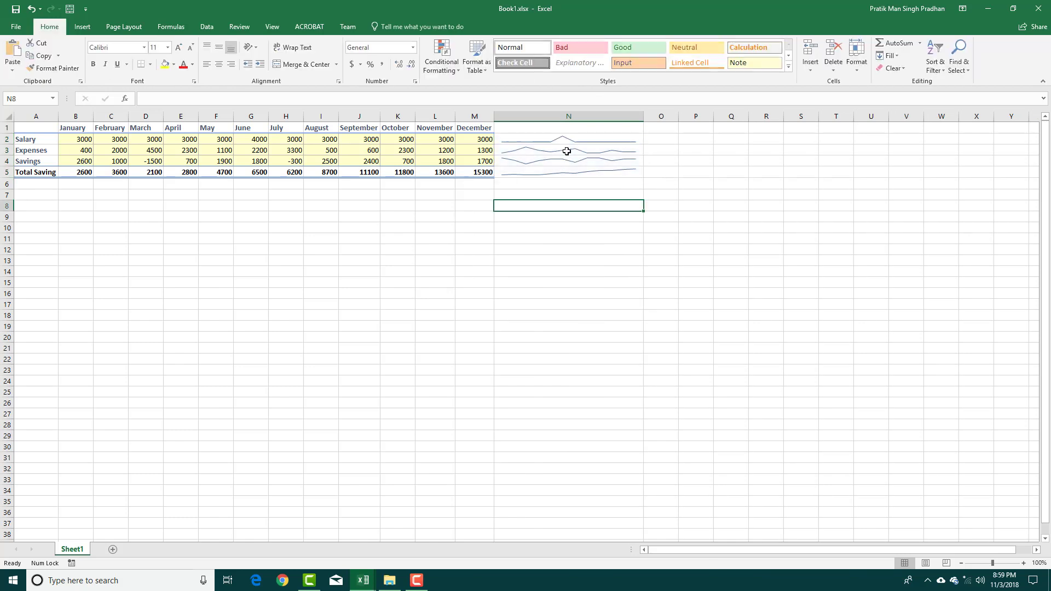
Select the table A1:N5 and make rows 1–5 much taller
{"action": "left_click_drag", "start_coordinate": [575, 141], "coordinate": [573, 176]}
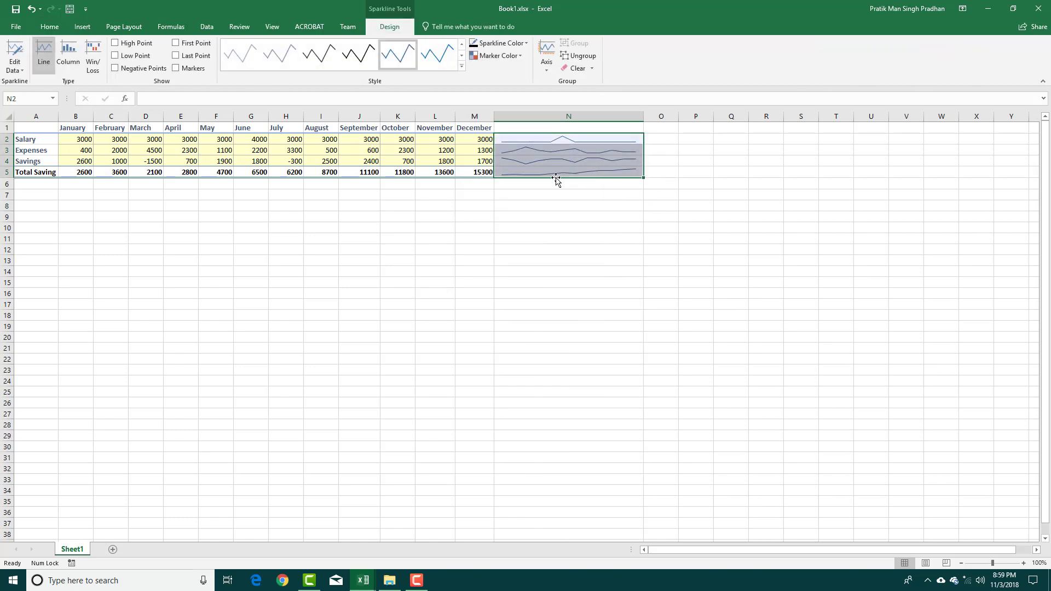
{"action": "left_click", "coordinate": [600, 194]}
{"action": "left_click_drag", "start_coordinate": [580, 172], "coordinate": [6, 190]}
{"action": "left_click", "coordinate": [33, 212]}
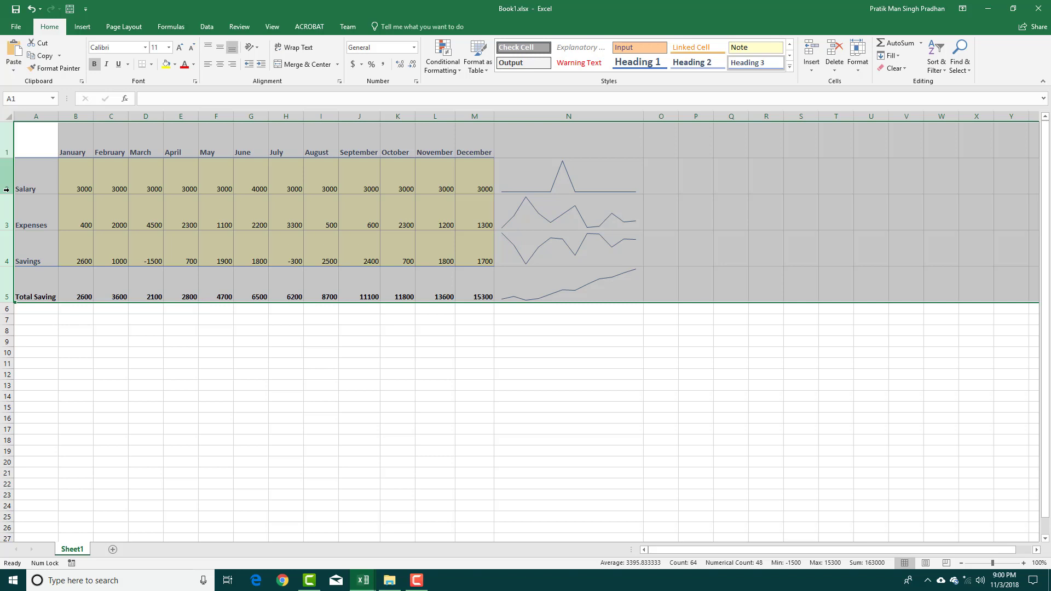
Apply the orange sparkline style to the sparklines in N2:N5
{"action": "left_click", "coordinate": [580, 320]}
{"action": "left_click_drag", "start_coordinate": [566, 187], "coordinate": [588, 288]}
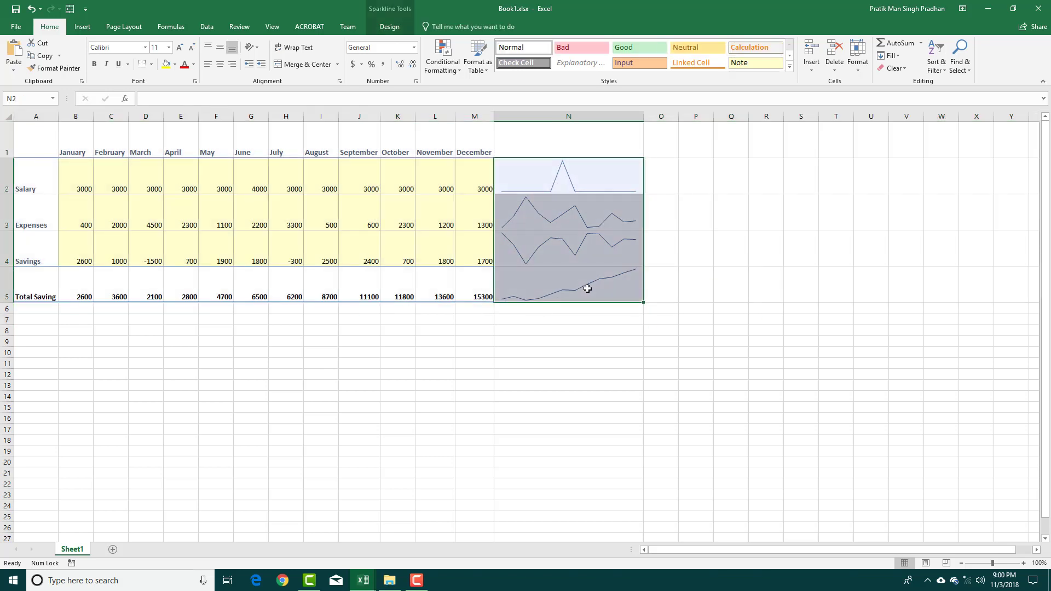
{"action": "left_click", "coordinate": [389, 27]}
{"action": "left_click", "coordinate": [461, 66]}
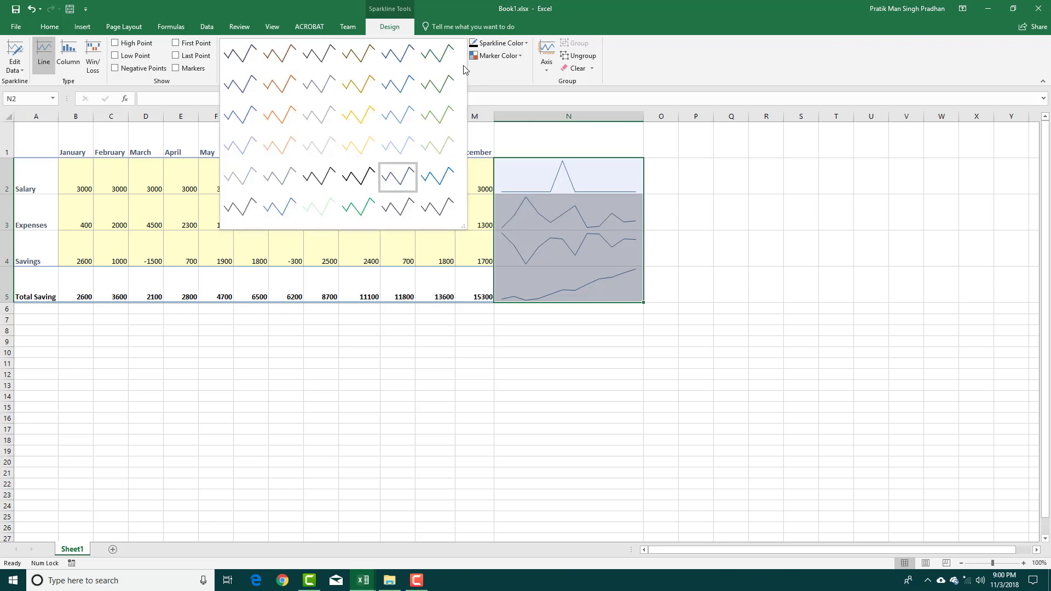
{"action": "left_click", "coordinate": [285, 95]}
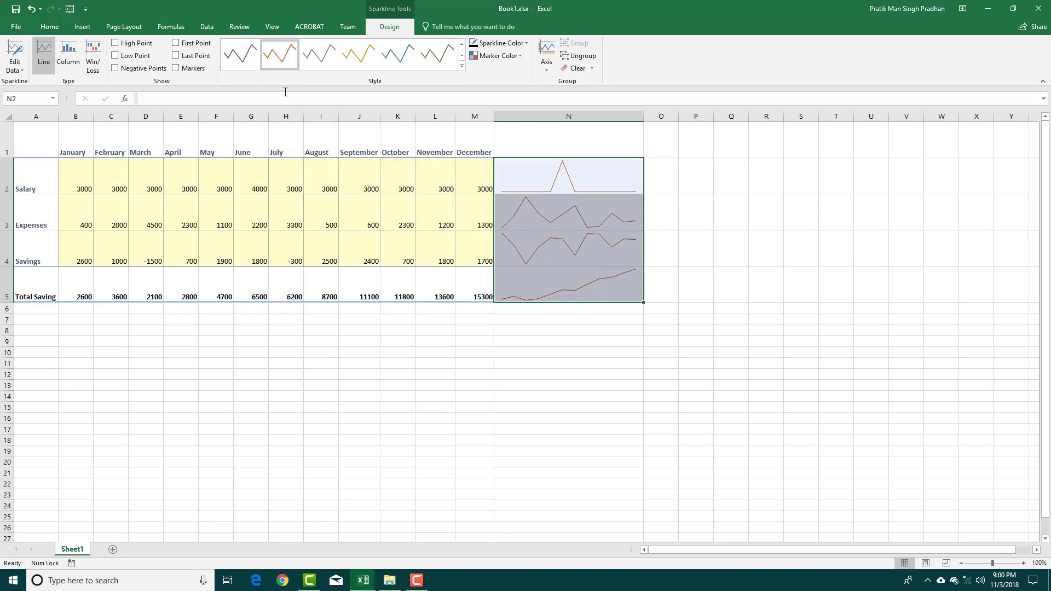
Show High Point and Low Point markers on each sparkline
{"action": "left_click", "coordinate": [115, 55]}
{"action": "left_click", "coordinate": [706, 202]}
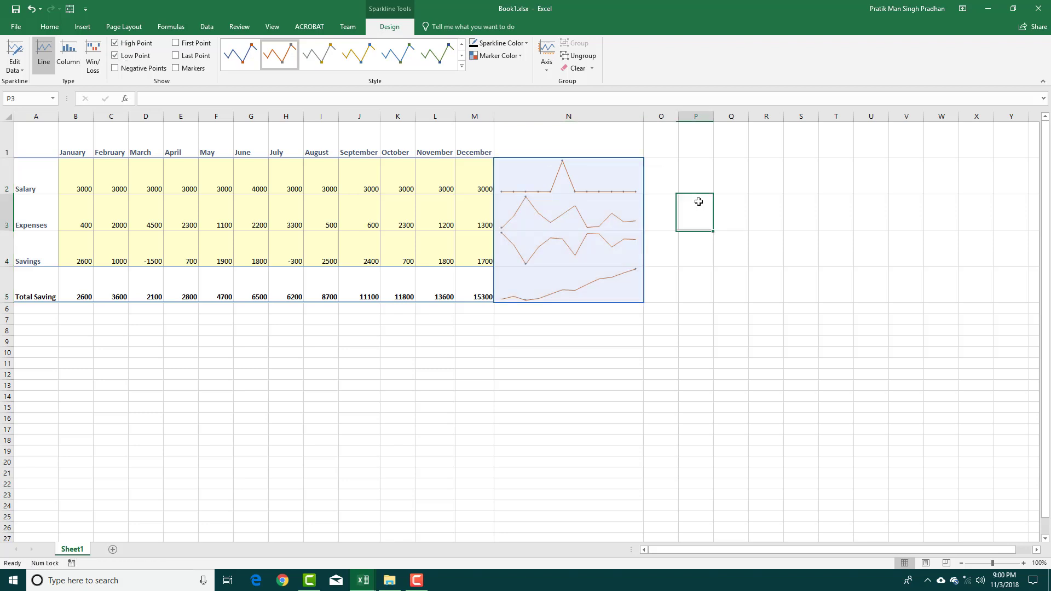
{"action": "left_click_drag", "start_coordinate": [596, 184], "coordinate": [593, 284]}
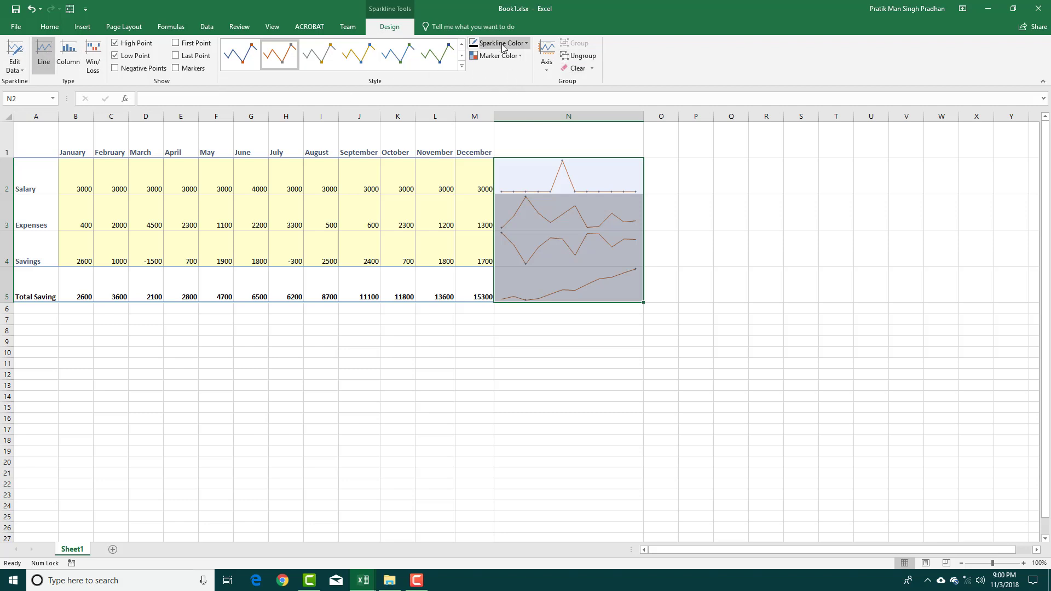
Set the sparkline colour to a dark shade and change the type to Column
{"action": "left_click", "coordinate": [528, 45]}
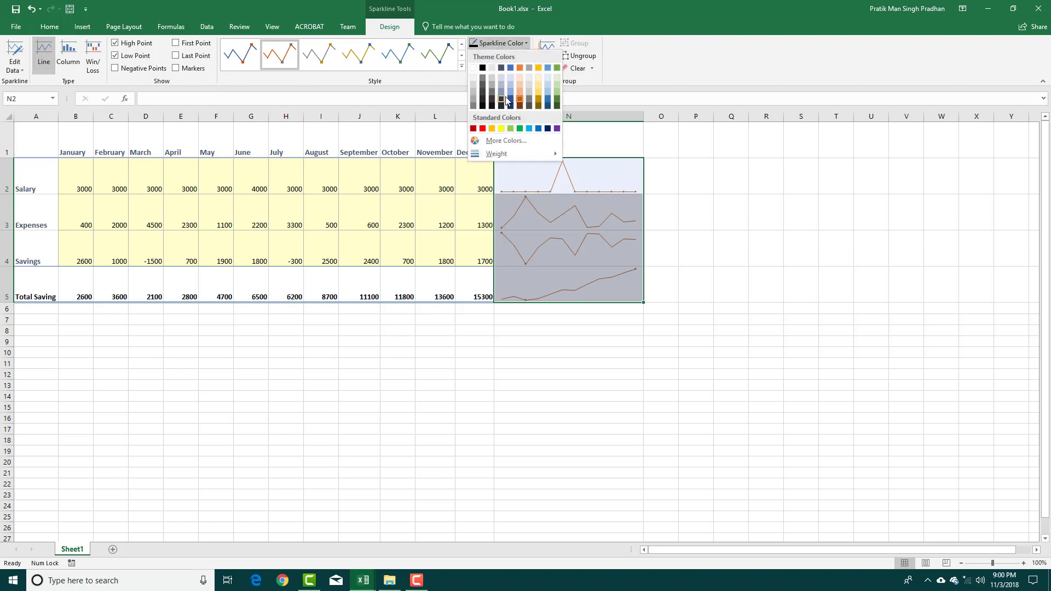
{"action": "left_click", "coordinate": [509, 98]}
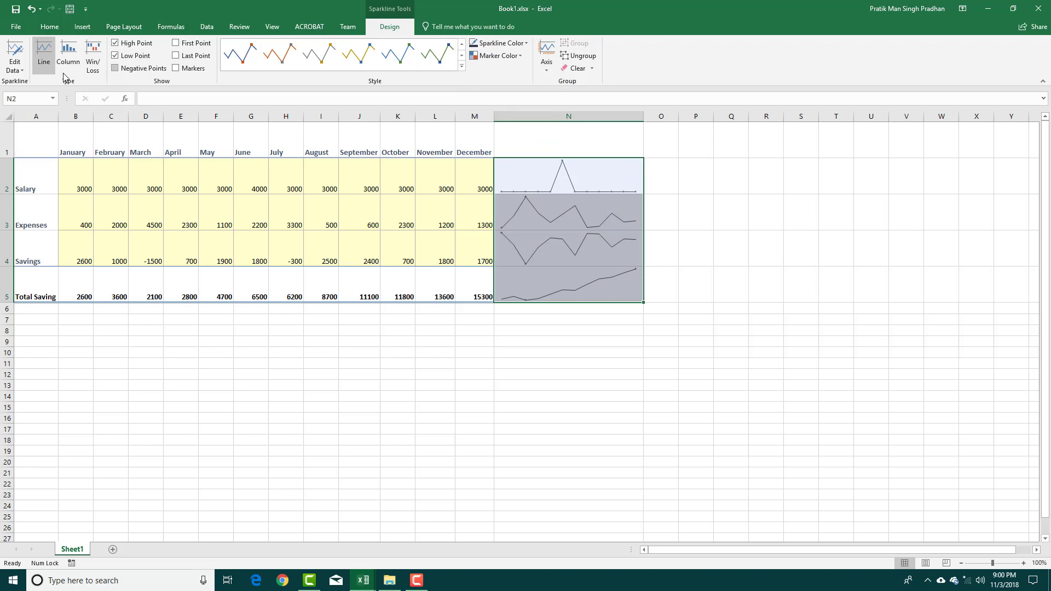
{"action": "left_click", "coordinate": [18, 67]}
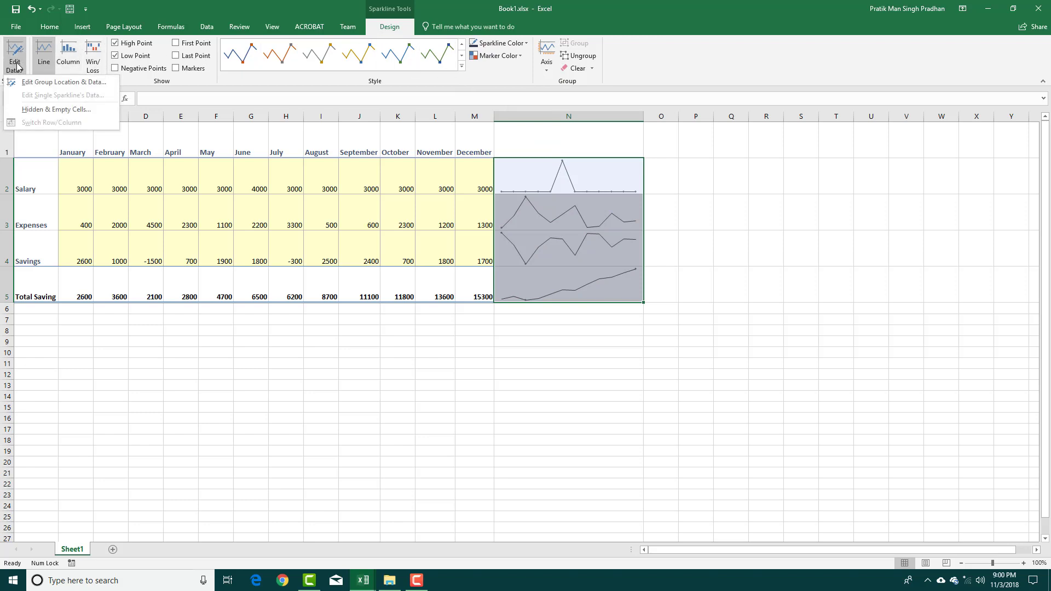
{"action": "left_click", "coordinate": [44, 61]}
{"action": "left_click", "coordinate": [68, 55]}
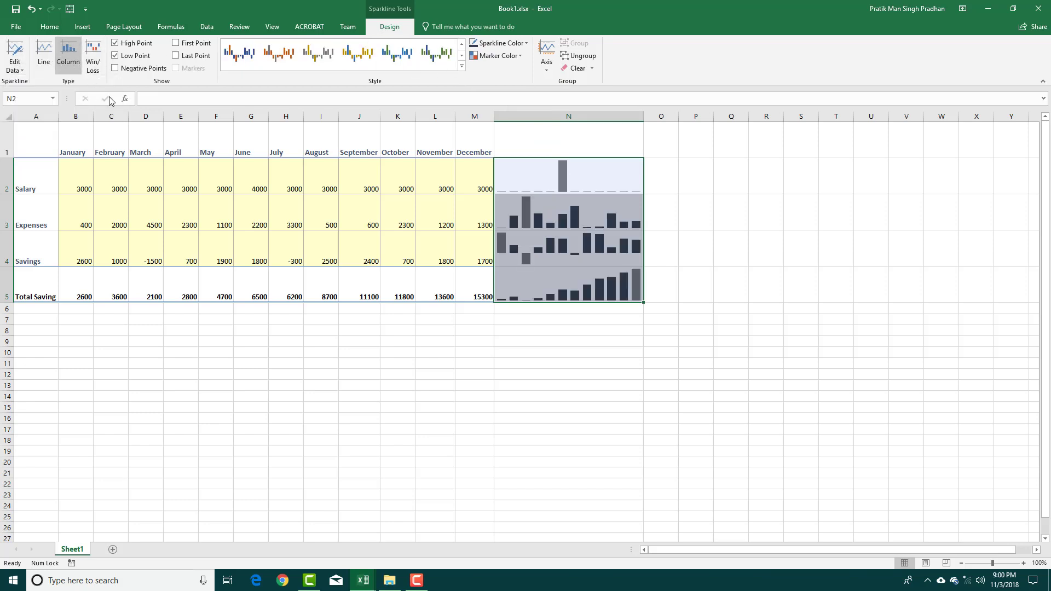
Apply the orange style to the column sparklines and reselect N2:N5
{"action": "left_click", "coordinate": [279, 53]}
{"action": "left_click", "coordinate": [799, 238]}
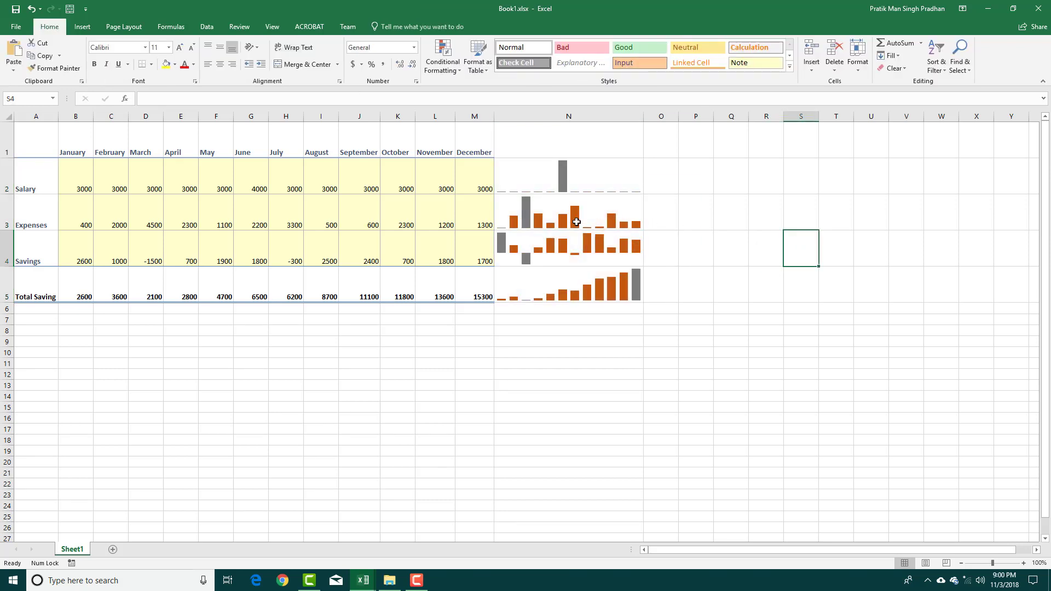
{"action": "left_click", "coordinate": [561, 188]}
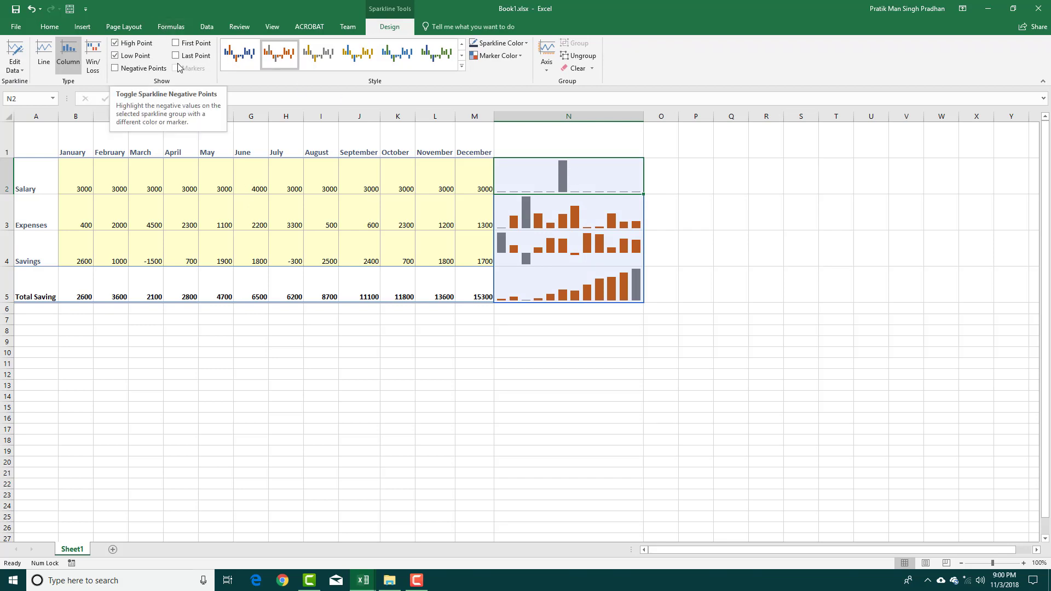
{"action": "left_click", "coordinate": [652, 223]}
{"action": "left_click_drag", "start_coordinate": [547, 175], "coordinate": [537, 283]}
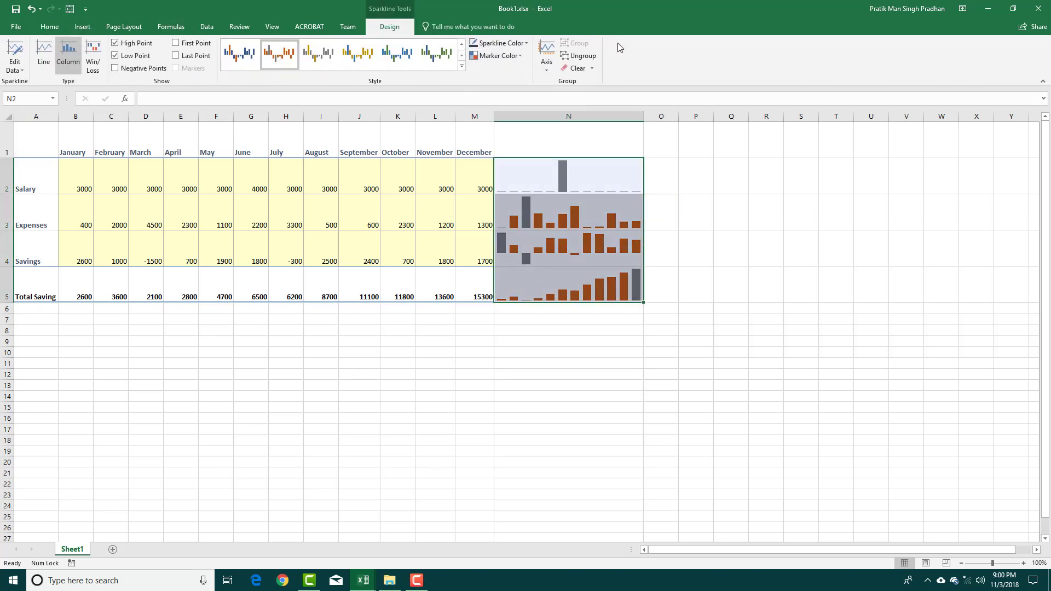
Show the horizontal axis on the column sparklines
{"action": "left_click", "coordinate": [550, 69]}
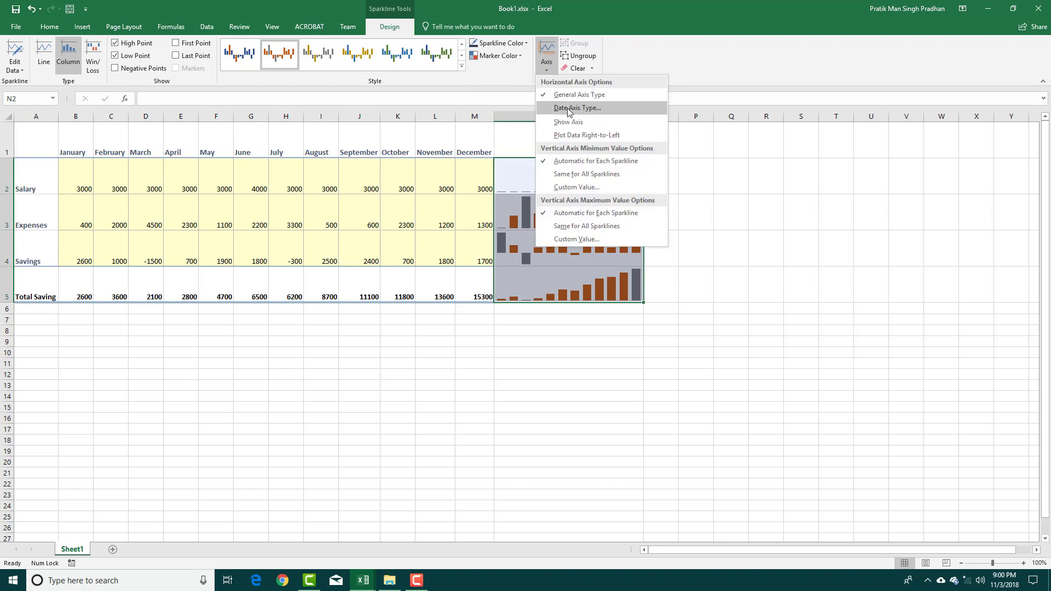
{"action": "left_click", "coordinate": [582, 121]}
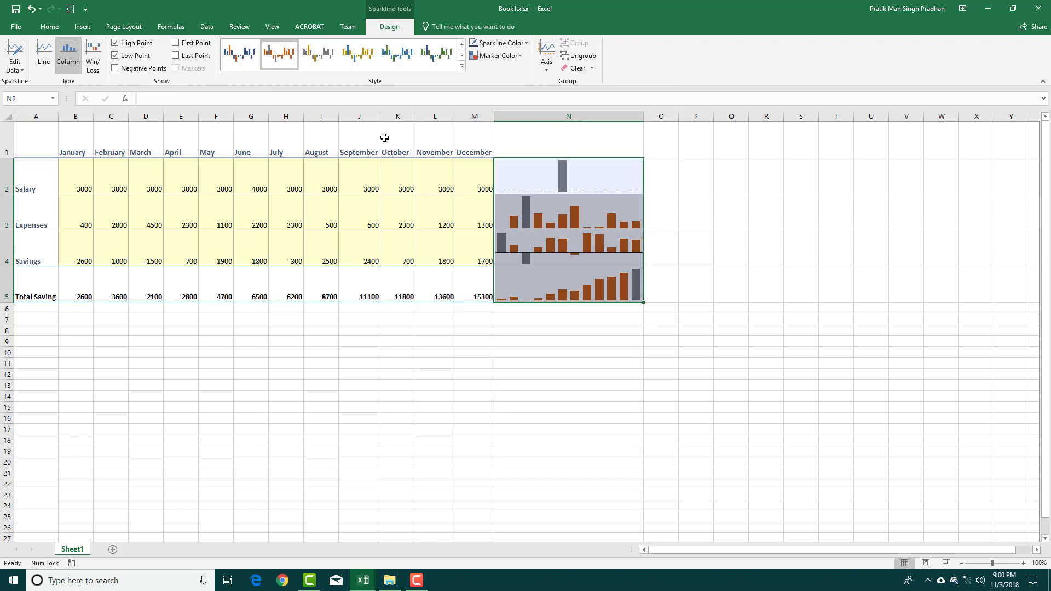
{"action": "left_click", "coordinate": [535, 218]}
Reselect the sparkline cells N2:N5, then select the whole of column N
{"action": "left_click", "coordinate": [584, 320]}
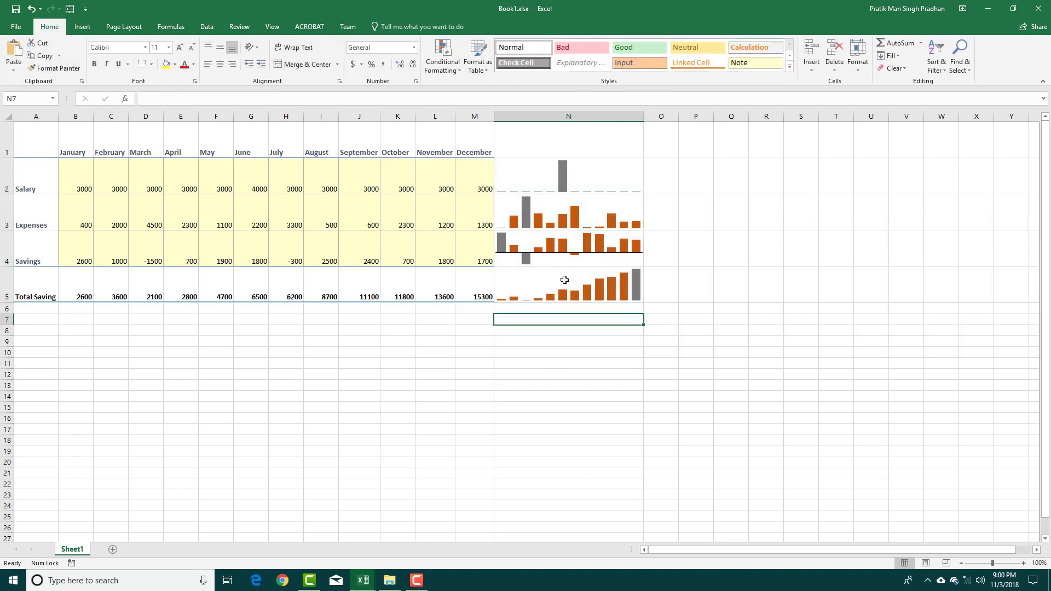
{"action": "left_click_drag", "start_coordinate": [573, 300], "coordinate": [566, 170]}
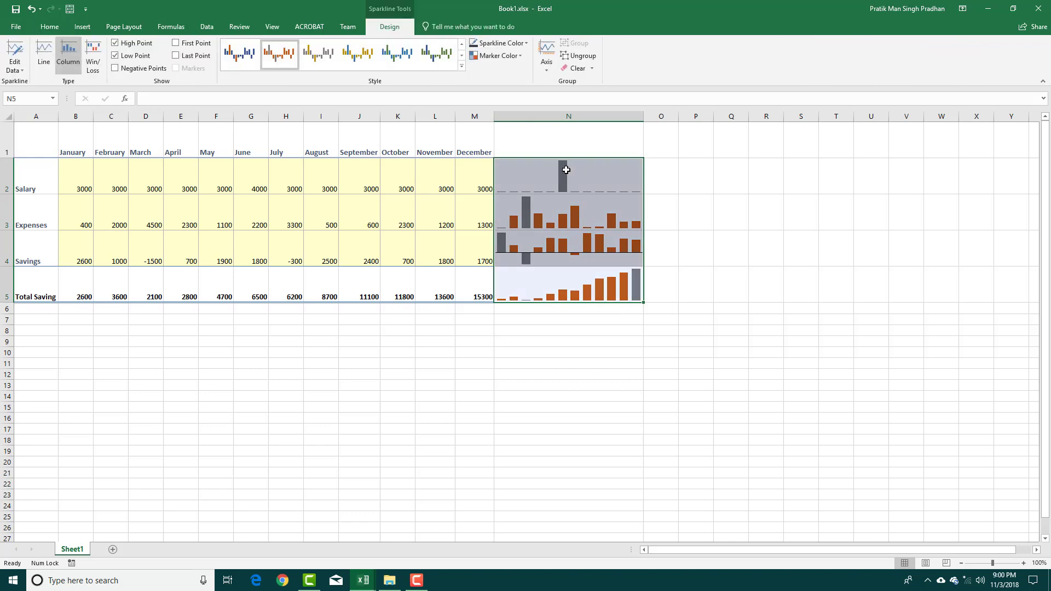
{"action": "left_click", "coordinate": [575, 145]}
{"action": "left_click", "coordinate": [589, 117]}
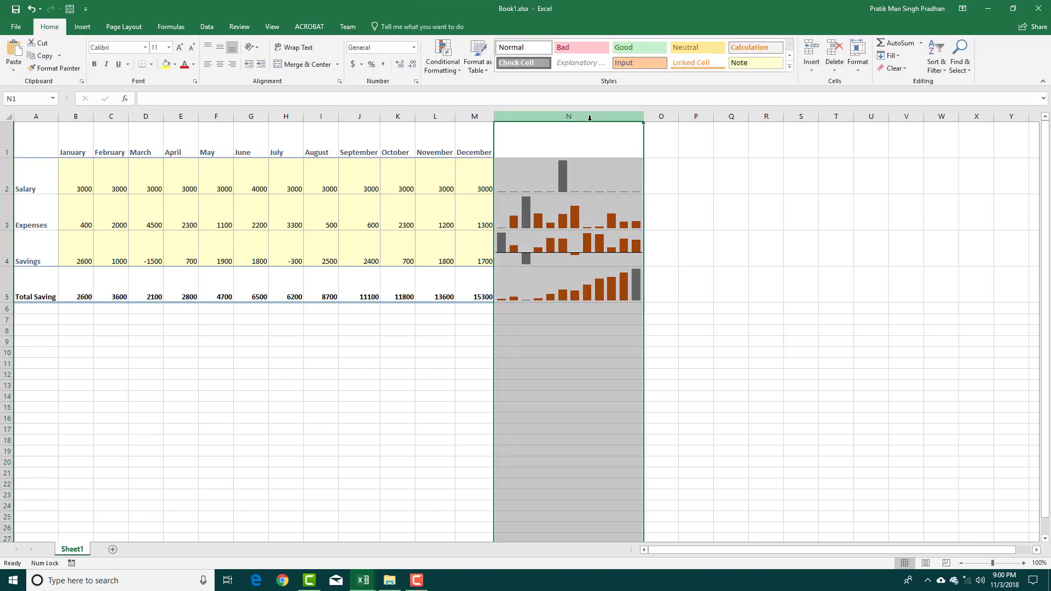
Delete column N with its sparklines, then select the empty cells N2:N5
{"action": "right_click", "coordinate": [584, 121]}
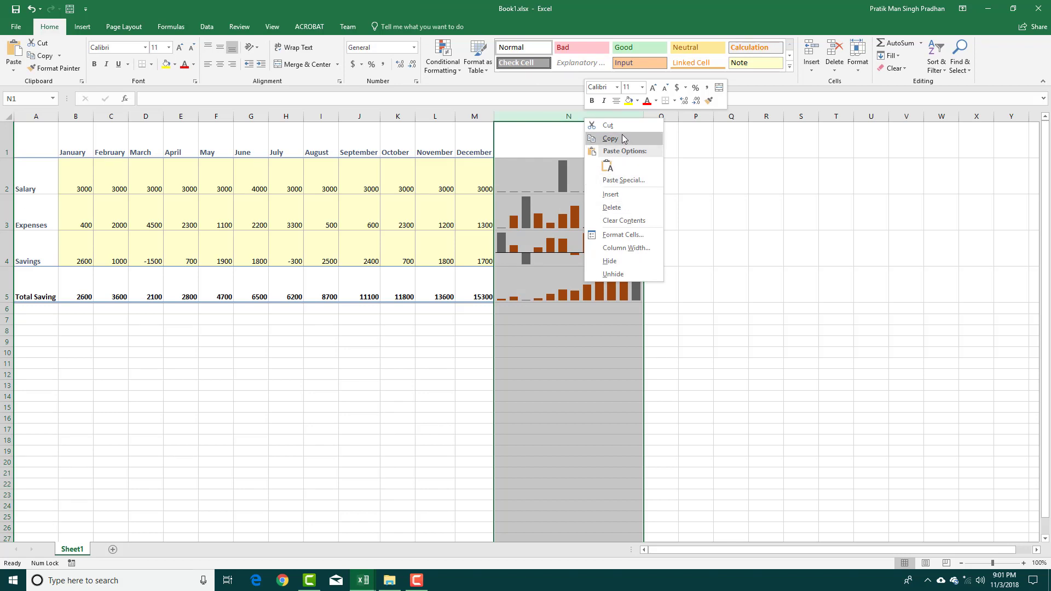
{"action": "left_click", "coordinate": [625, 207]}
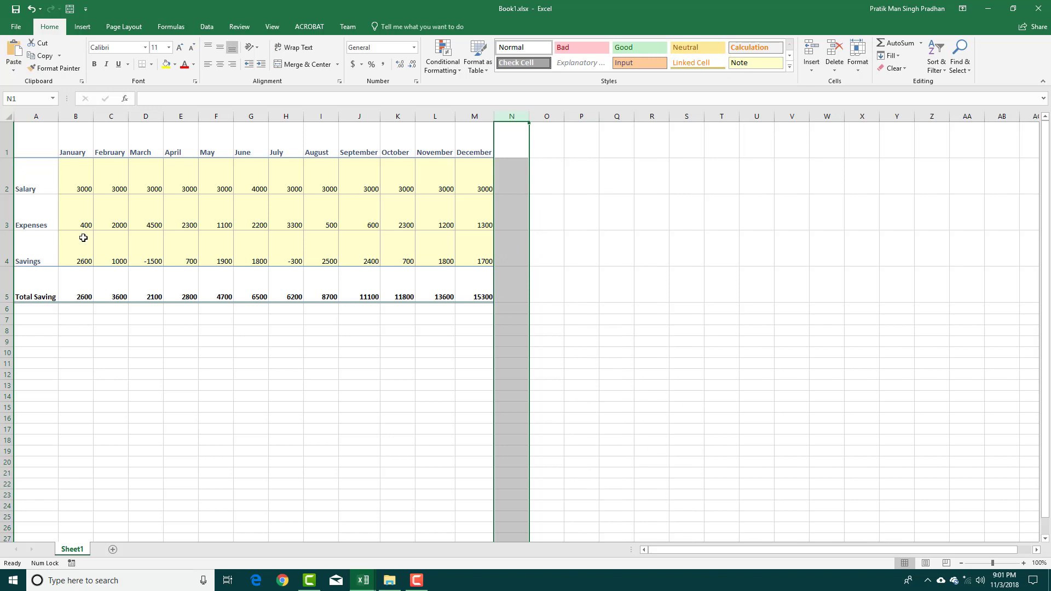
{"action": "left_click", "coordinate": [537, 227]}
{"action": "left_click_drag", "start_coordinate": [513, 187], "coordinate": [509, 284]}
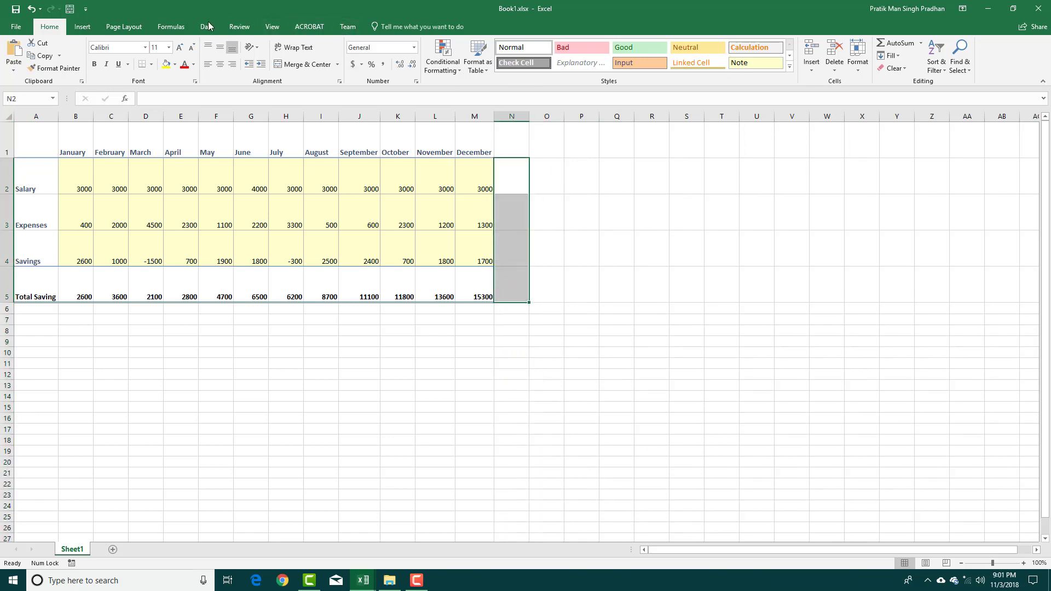
{"action": "left_click", "coordinate": [82, 26]}
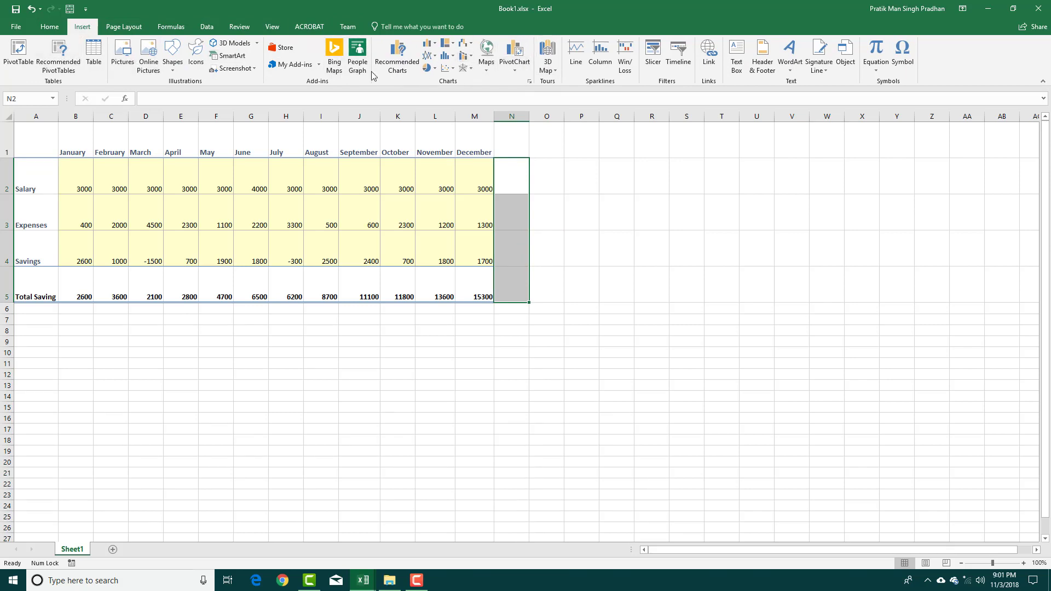
Create line sparklines in N2:N5 from data range B2:M5 and widen column N
{"action": "left_click", "coordinate": [577, 56]}
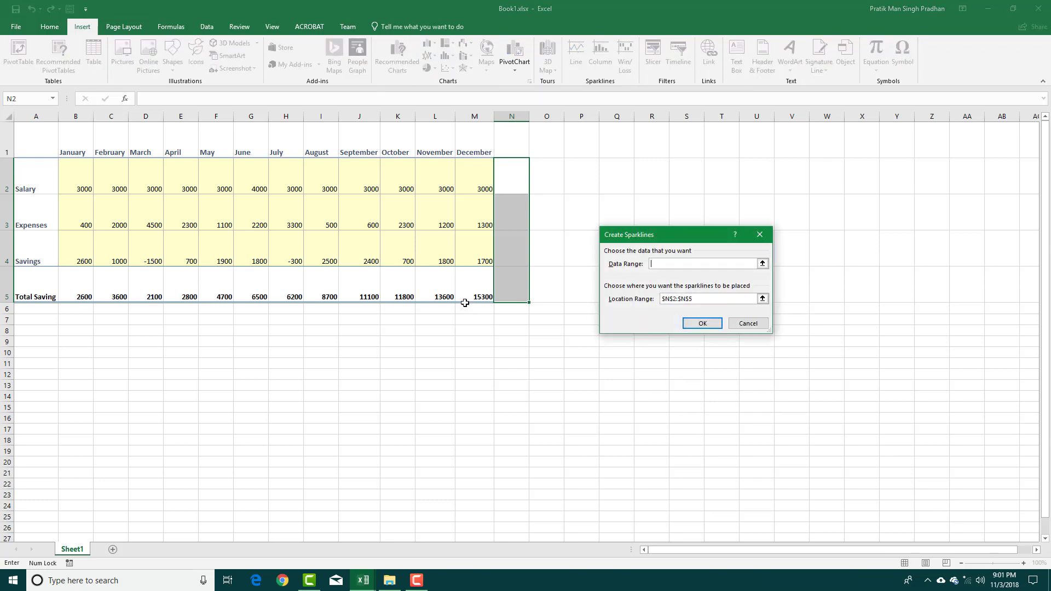
{"action": "left_click_drag", "start_coordinate": [457, 189], "coordinate": [76, 281]}
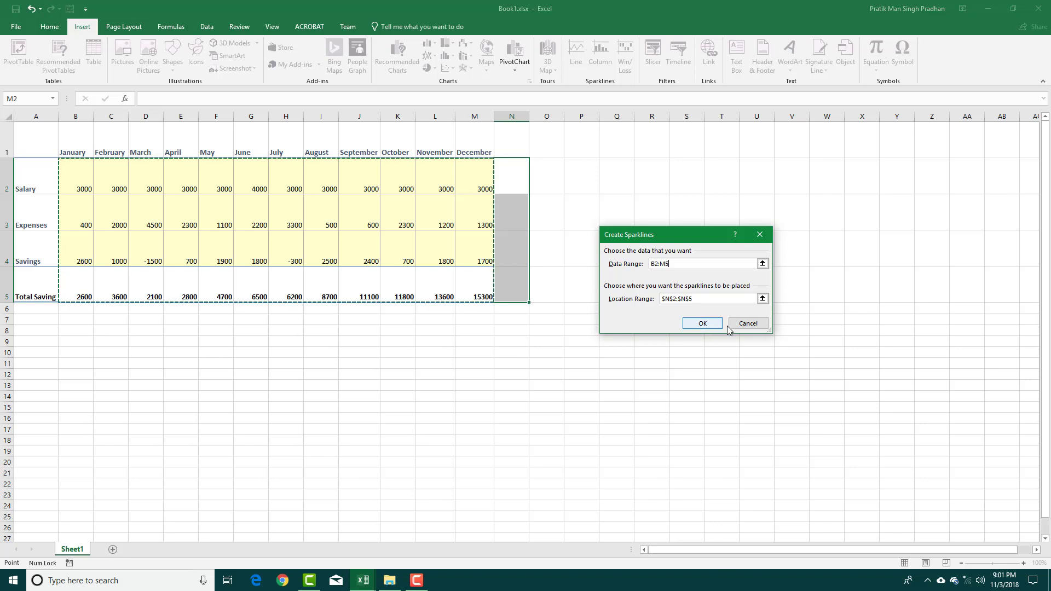
{"action": "left_click", "coordinate": [702, 324]}
{"action": "left_click_drag", "start_coordinate": [531, 117], "coordinate": [650, 139]}
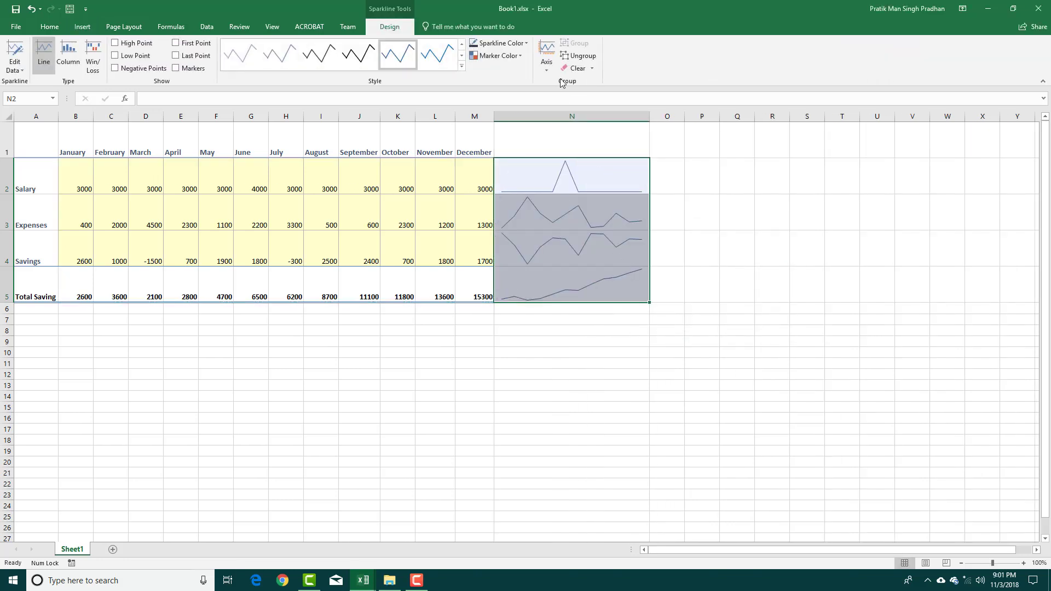
Turn on Show Axis so the line sparklines display a horizontal axis
{"action": "left_click", "coordinate": [546, 58]}
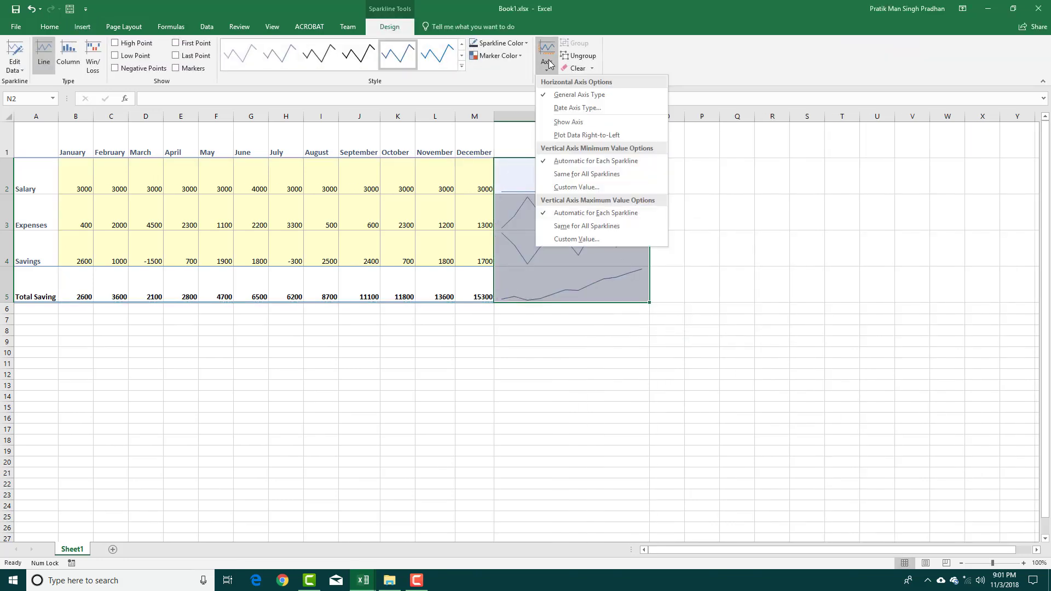
{"action": "left_click", "coordinate": [569, 108]}
{"action": "left_click", "coordinate": [747, 301]}
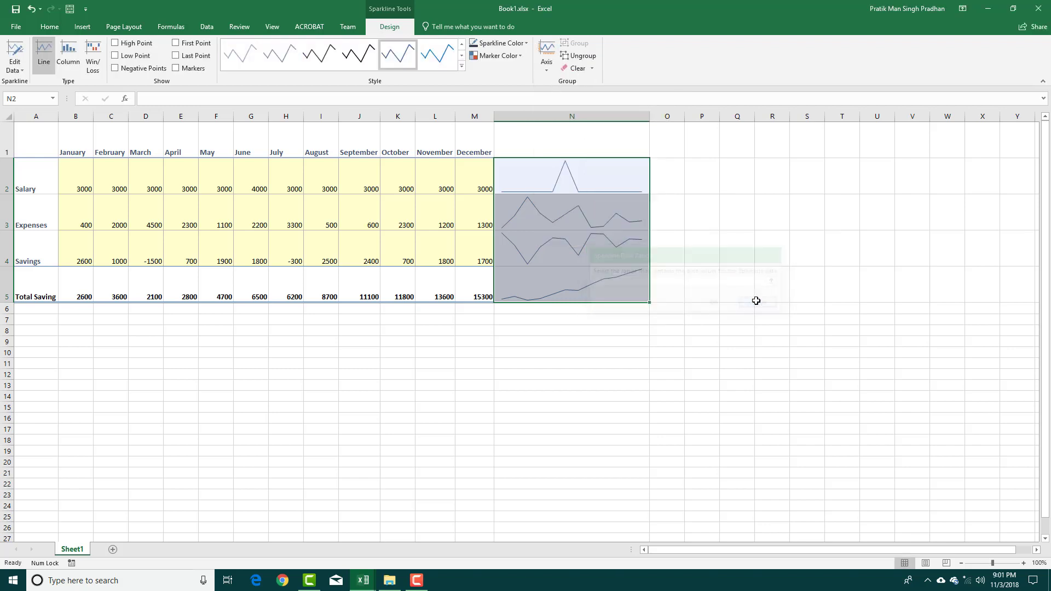
{"action": "left_click", "coordinate": [547, 57]}
{"action": "left_click", "coordinate": [581, 124]}
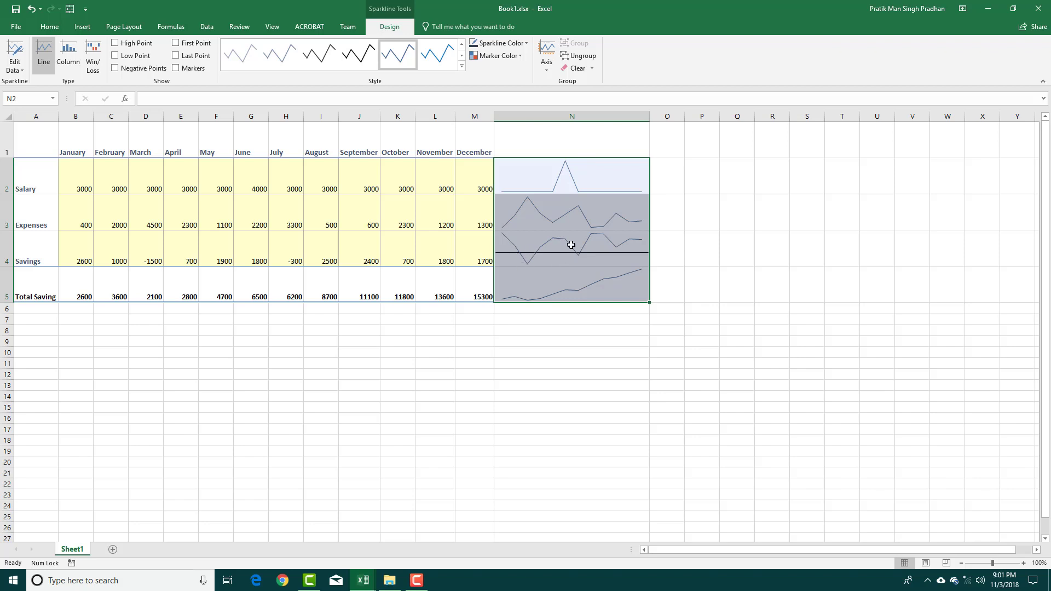
Apply an orange line style and mark High Point and Low Point on the sparklines
{"action": "left_click", "coordinate": [462, 66]}
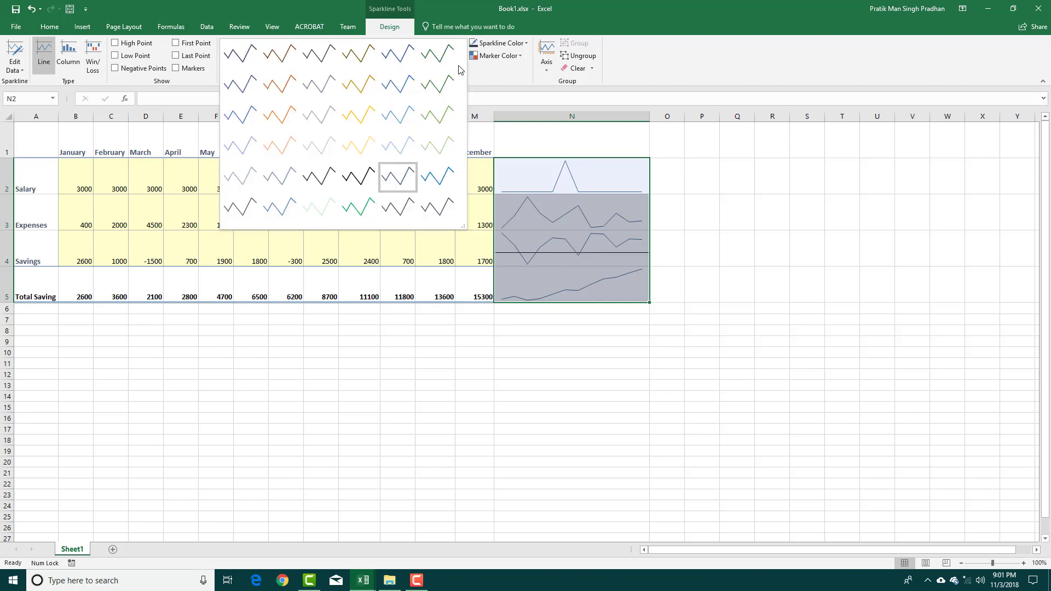
{"action": "left_click", "coordinate": [282, 111]}
{"action": "left_click", "coordinate": [136, 43]}
{"action": "left_click", "coordinate": [137, 56]}
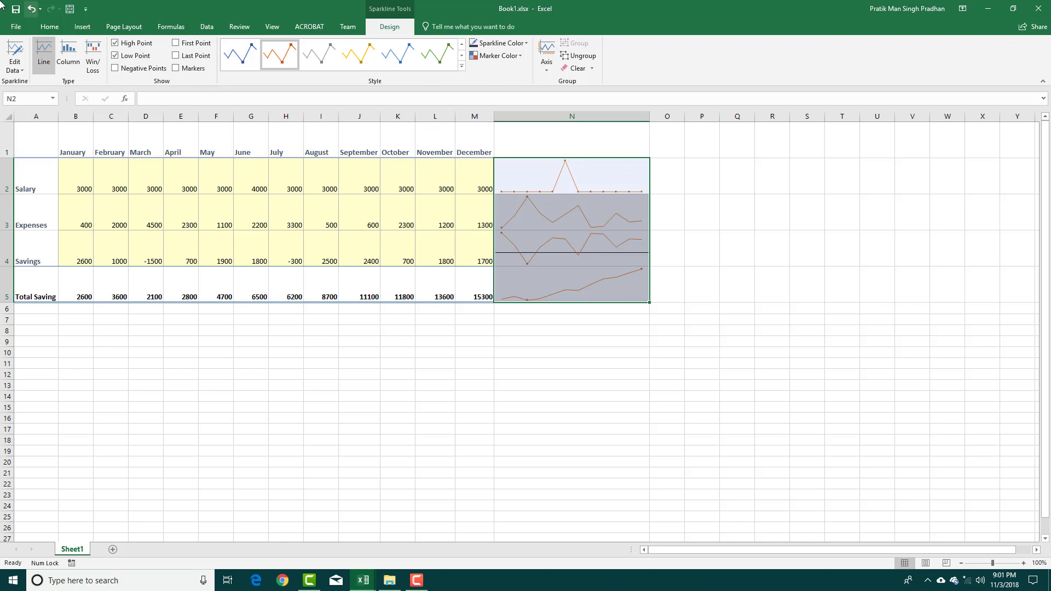
Browse the Insert, Home and Page Layout ribbon tabs before returning to Sparkline Design
{"action": "left_click", "coordinate": [82, 27]}
{"action": "left_click", "coordinate": [51, 27]}
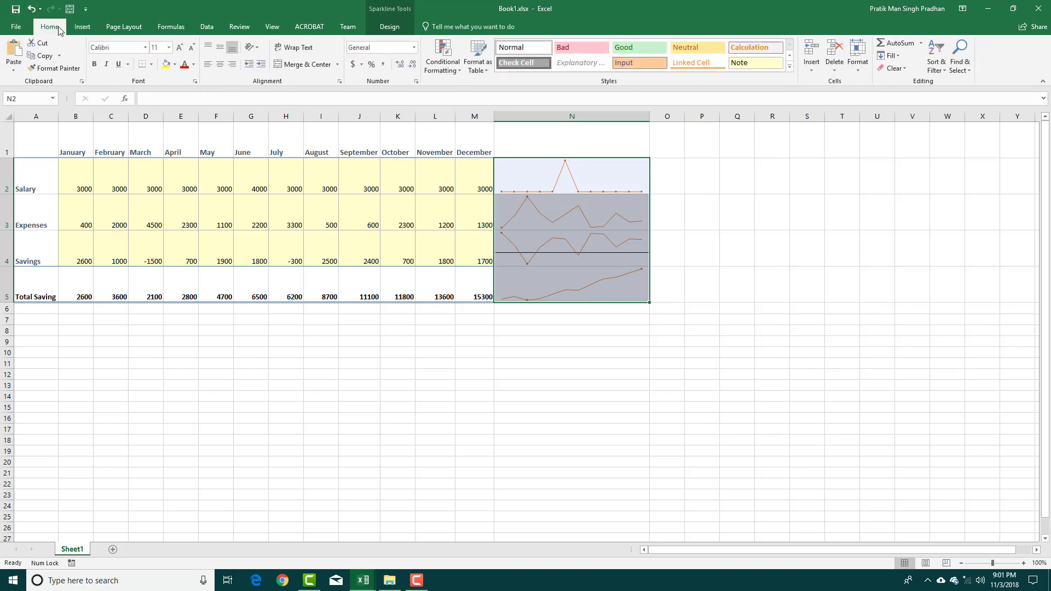
{"action": "left_click", "coordinate": [82, 27]}
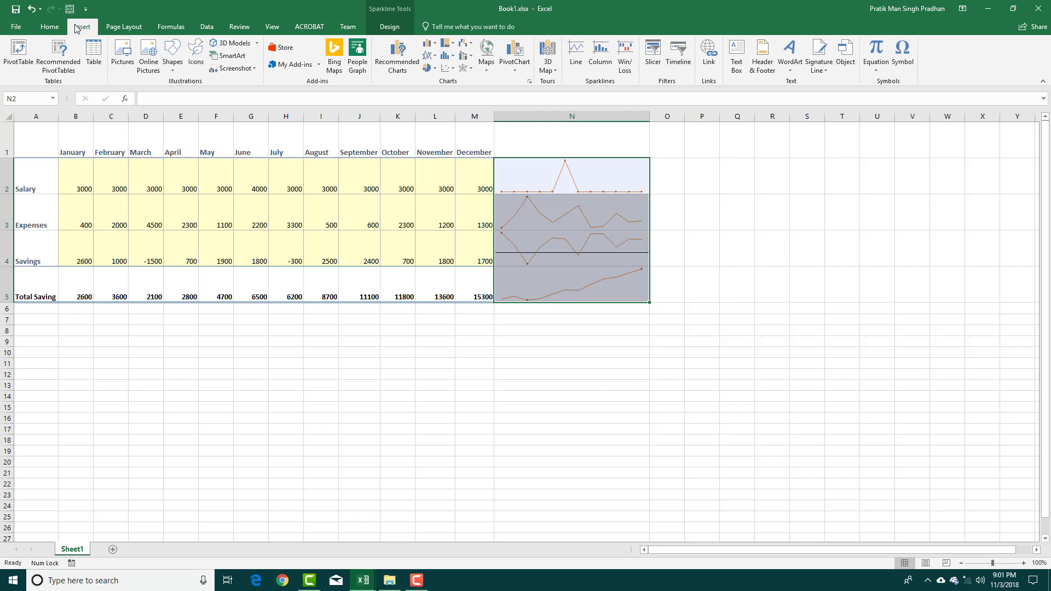
{"action": "left_click", "coordinate": [123, 28]}
{"action": "left_click", "coordinate": [389, 27]}
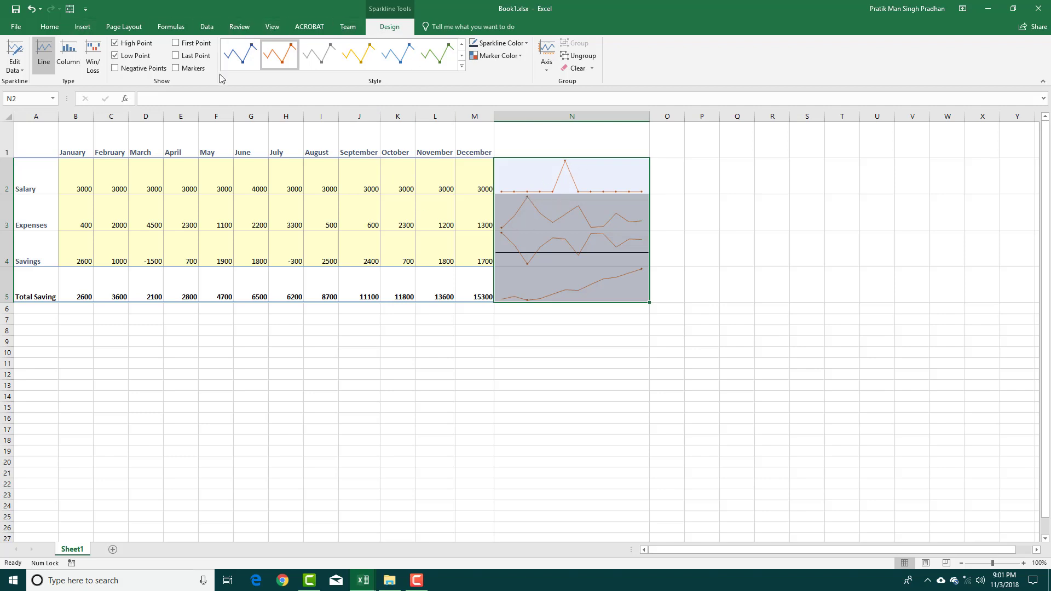
Make the sparkline lines much thicker using the Sparkline Color weight options
{"action": "left_click", "coordinate": [461, 67]}
{"action": "left_click", "coordinate": [486, 44]}
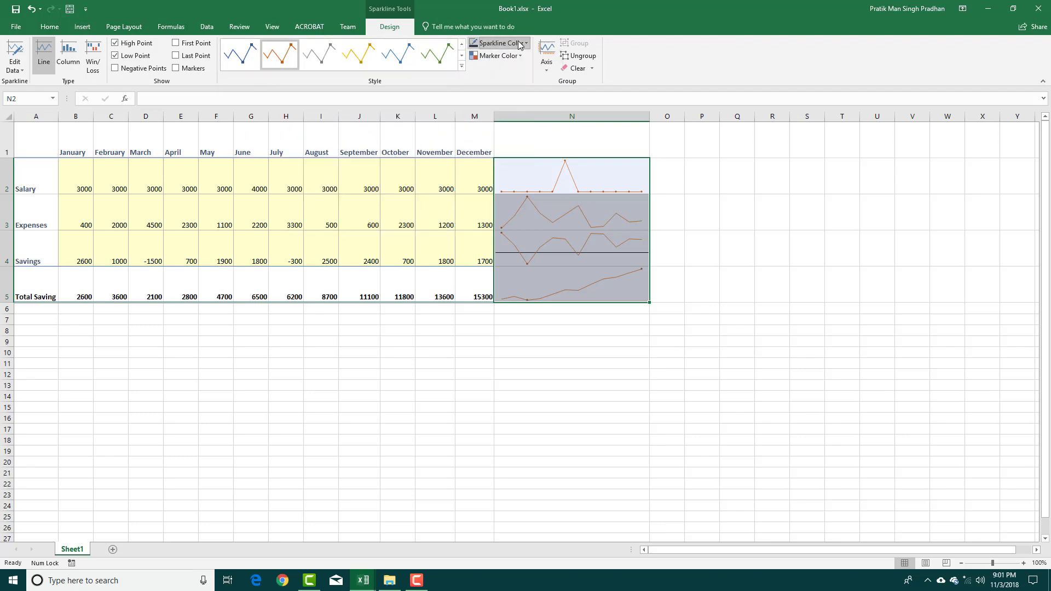
{"action": "left_click", "coordinate": [498, 43]}
{"action": "mouse_move", "coordinate": [541, 156]}
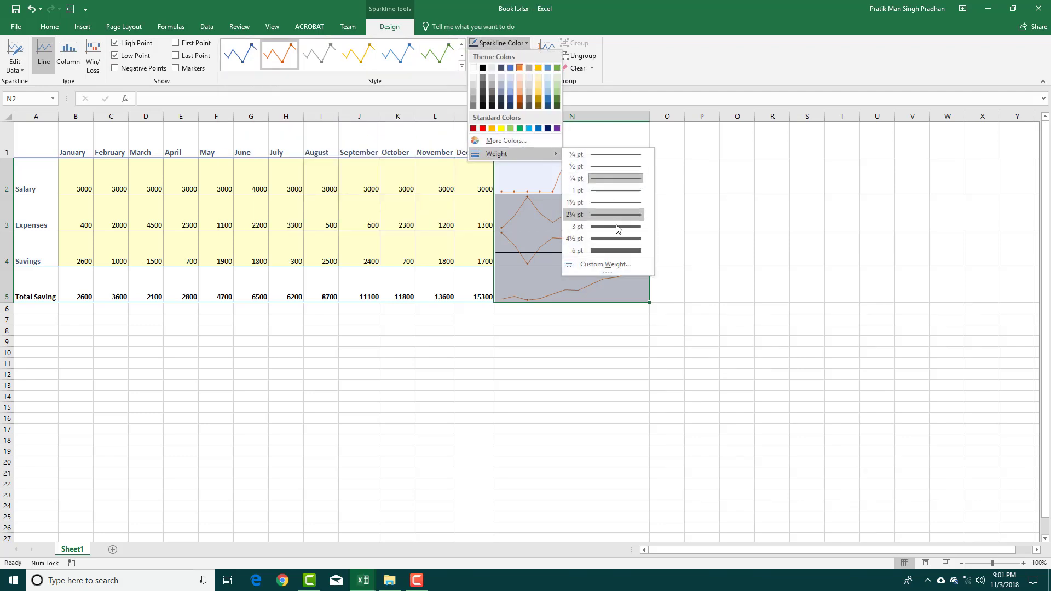
{"action": "left_click", "coordinate": [621, 248]}
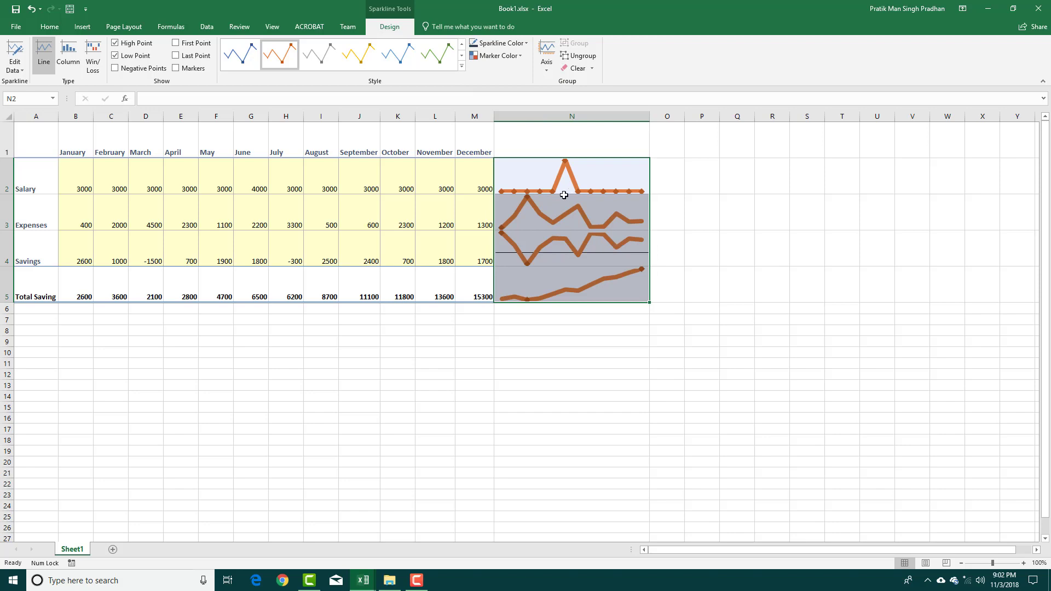
Set the sparkline line weight and switch the sparklines to a blue style
{"action": "left_click", "coordinate": [499, 43]}
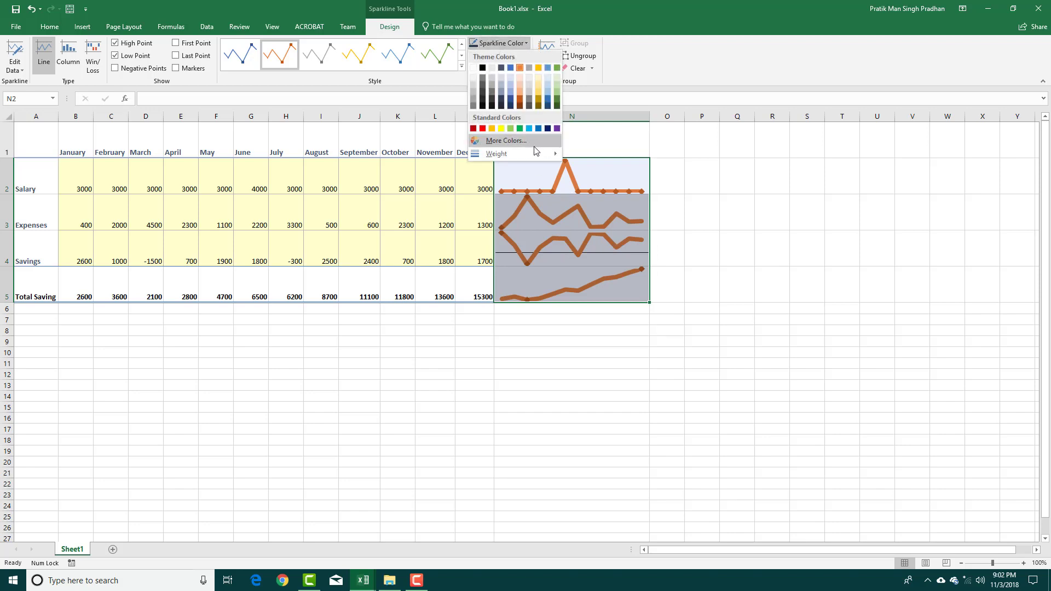
{"action": "mouse_move", "coordinate": [538, 154]}
{"action": "left_click", "coordinate": [624, 237]}
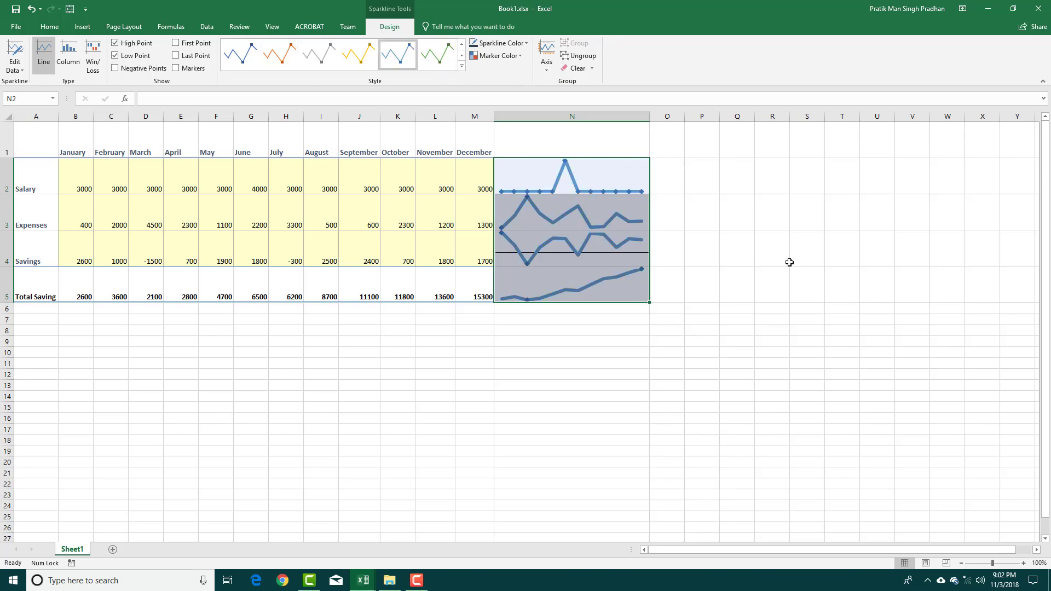
{"action": "left_click", "coordinate": [800, 249]}
{"action": "left_click_drag", "start_coordinate": [557, 182], "coordinate": [573, 287]}
{"action": "left_click", "coordinate": [688, 167]}
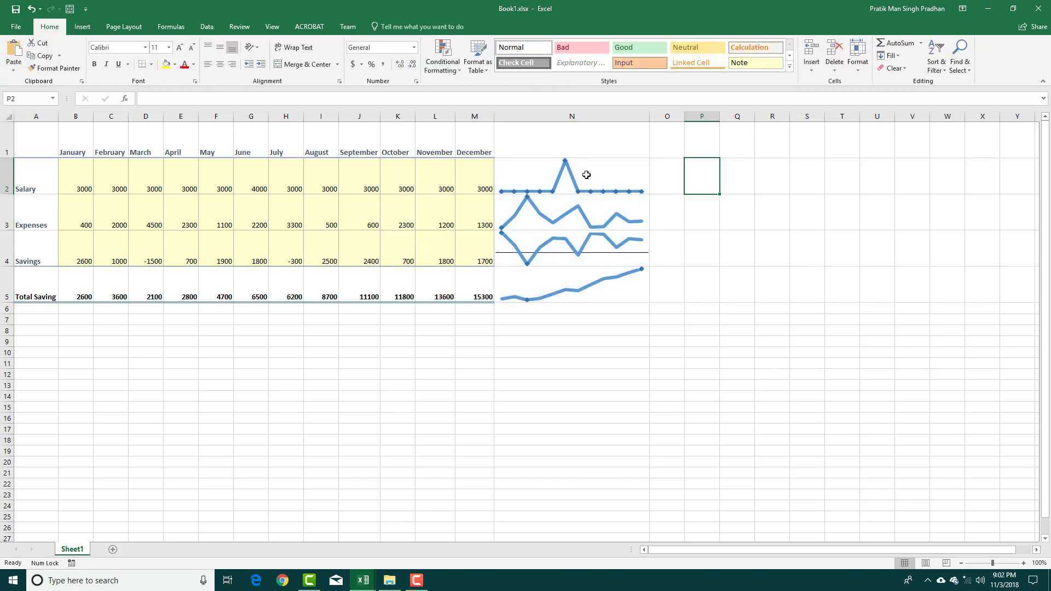